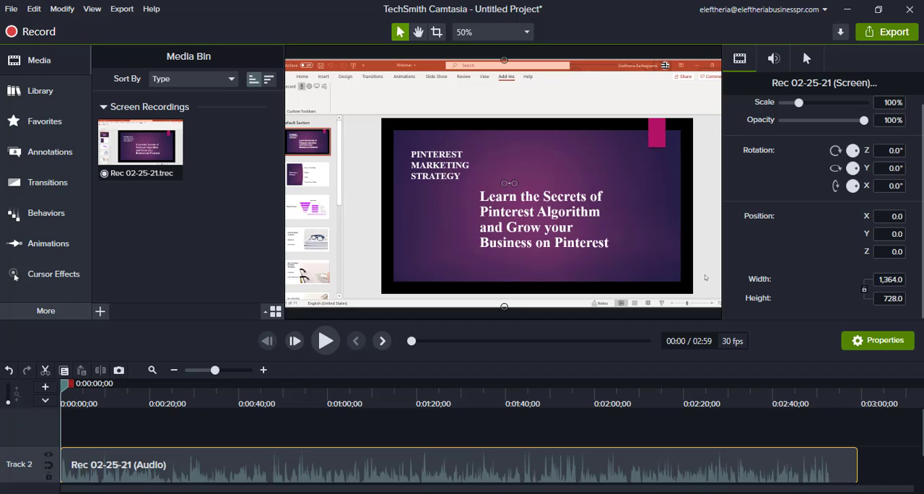
- Examine the recording's audio and screen tracks on the timeline at closer and wider magnification
scroll(482, 473, "down", 1)
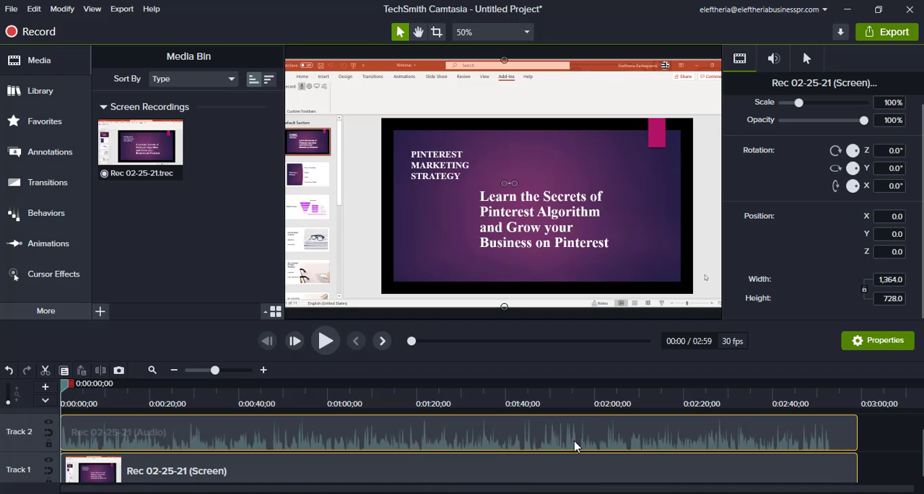
scroll(606, 463, "up", 1)
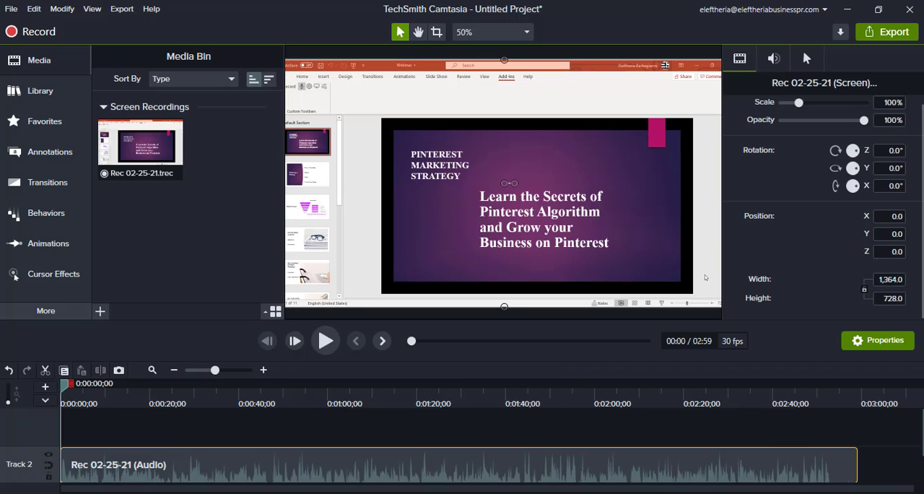
left_click_drag(218, 370, 231, 371)
scroll(769, 420, "down", 1)
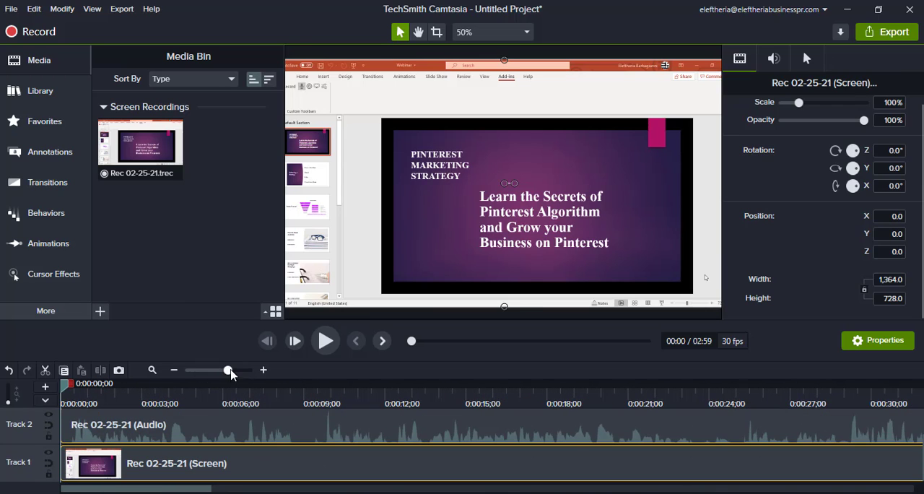
left_click_drag(228, 372, 199, 370)
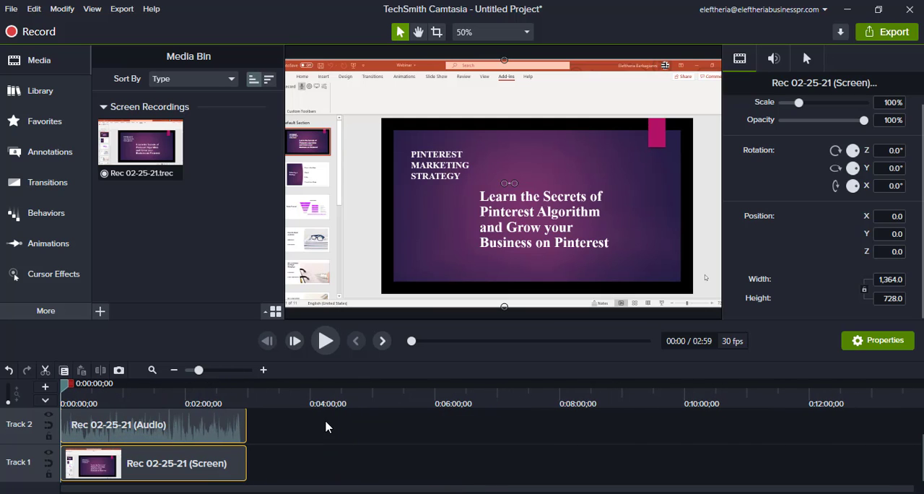
scroll(334, 452, "up", 1)
scroll(333, 453, "down", 1)
scroll(311, 454, "up", 1)
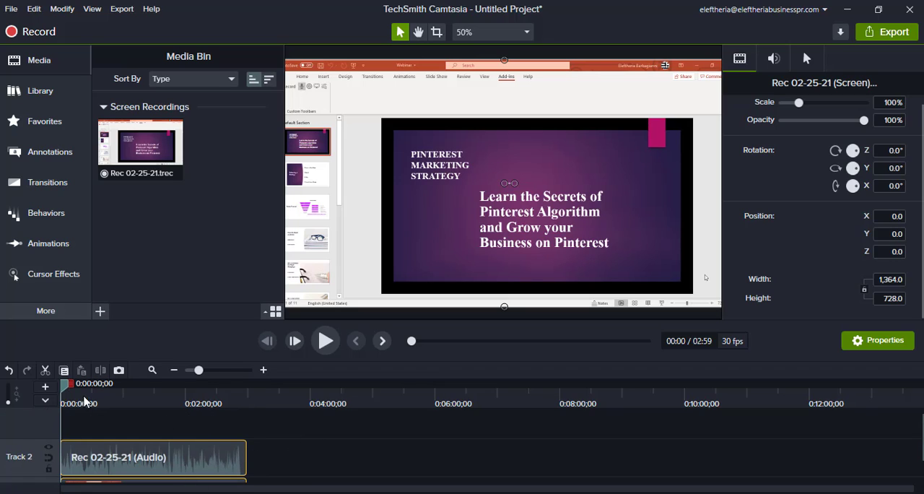
- Select a timeline range, narrow it to a few seconds from 0:00:29;10, and clear the selection with the playhead at 0:00:33;07
mouse_move(67, 383)
left_mouse_down()
mouse_move(129, 386)
mouse_move(67, 387)
left_mouse_up()
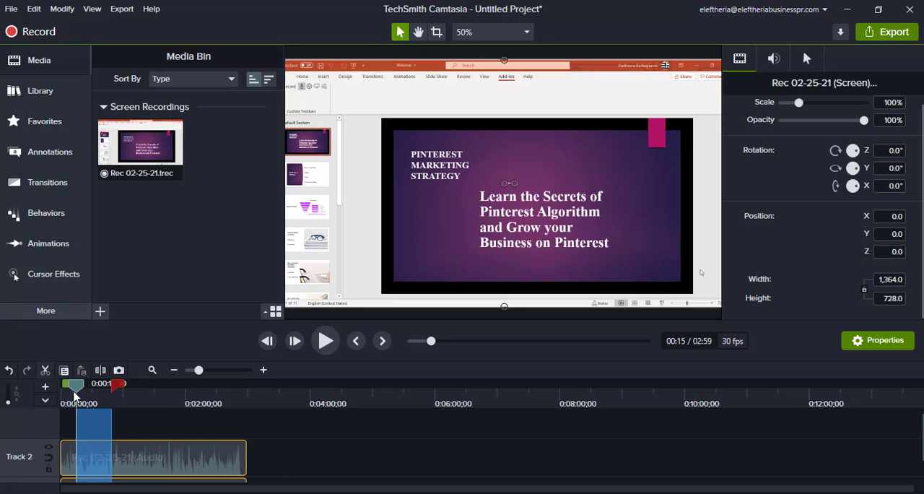
left_click_drag(79, 392, 91, 406)
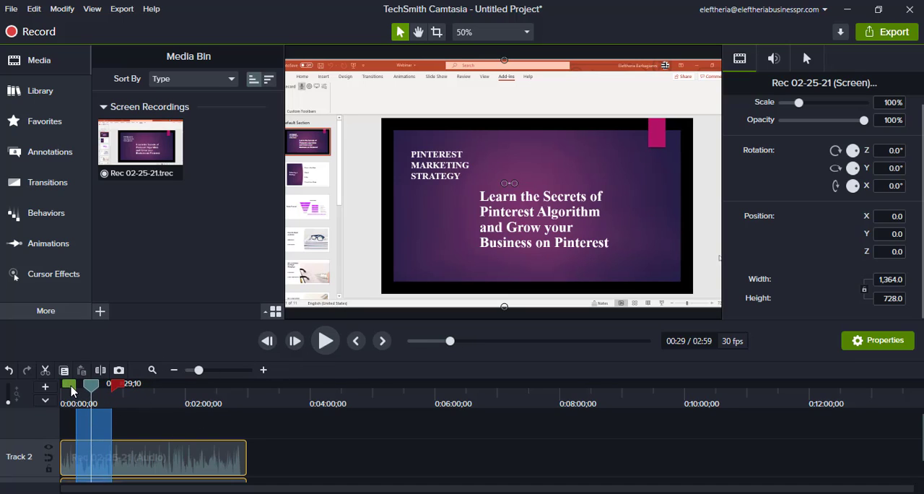
left_click_drag(73, 390, 93, 390)
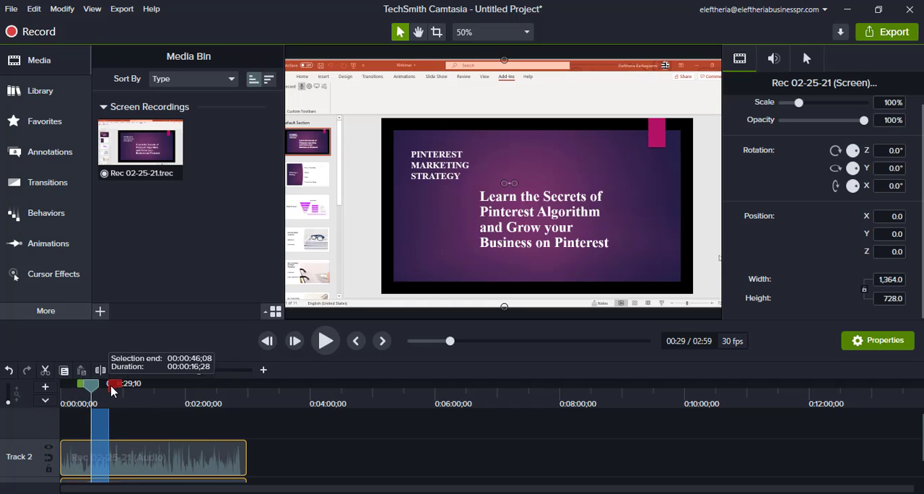
left_click_drag(113, 391, 103, 390)
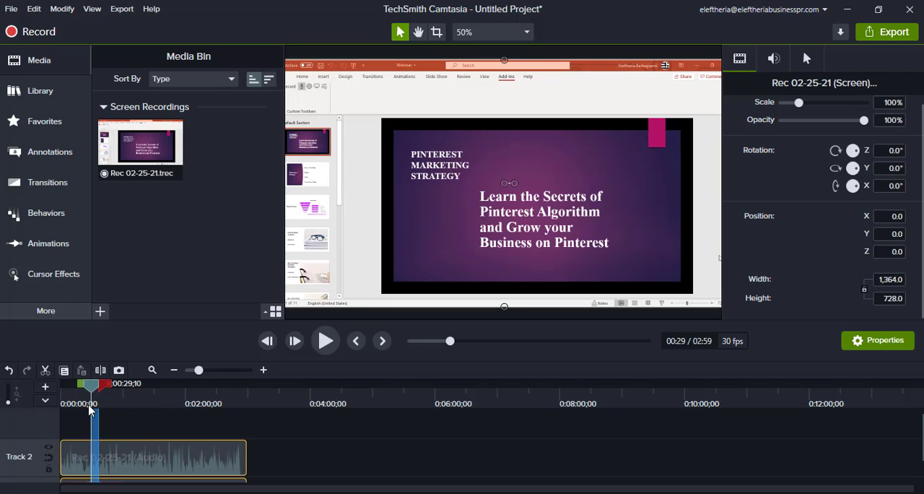
left_click_drag(93, 392, 98, 392)
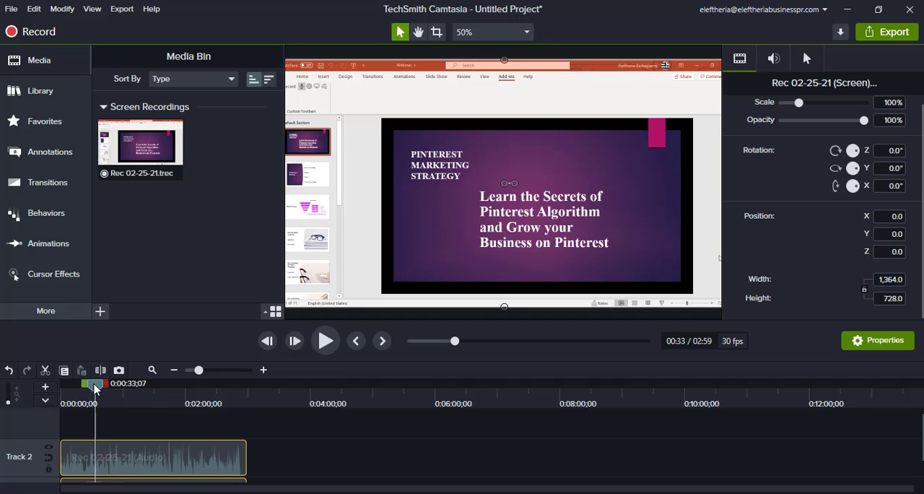
- Scrub the playhead to 0:00:35;18 with the audio waveform magnified
left_click(240, 370)
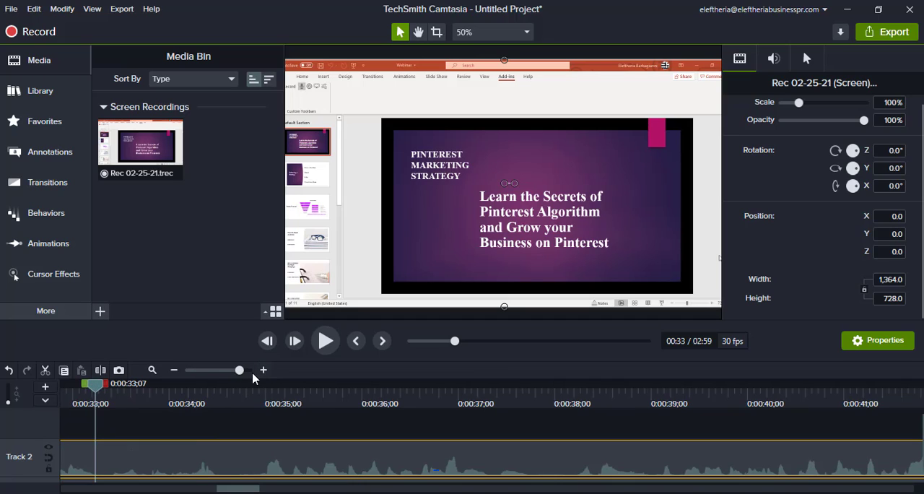
scroll(396, 426, "down", 1)
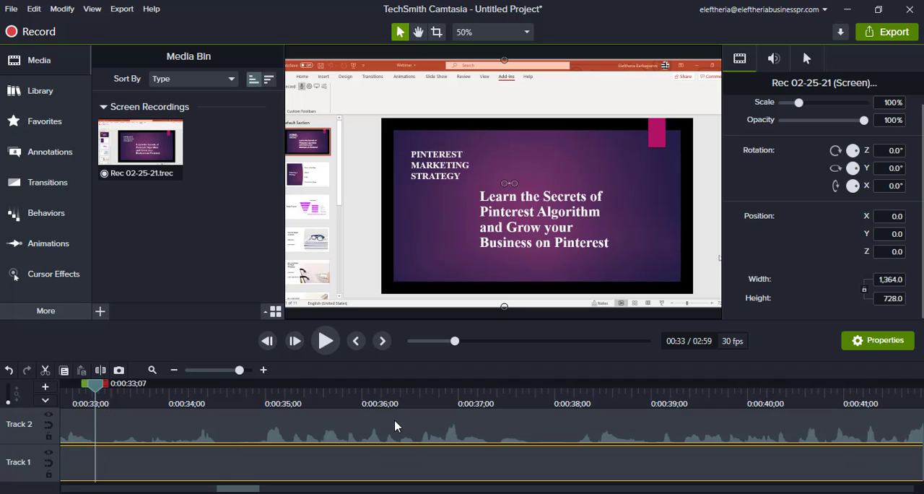
scroll(394, 421, "up", 1)
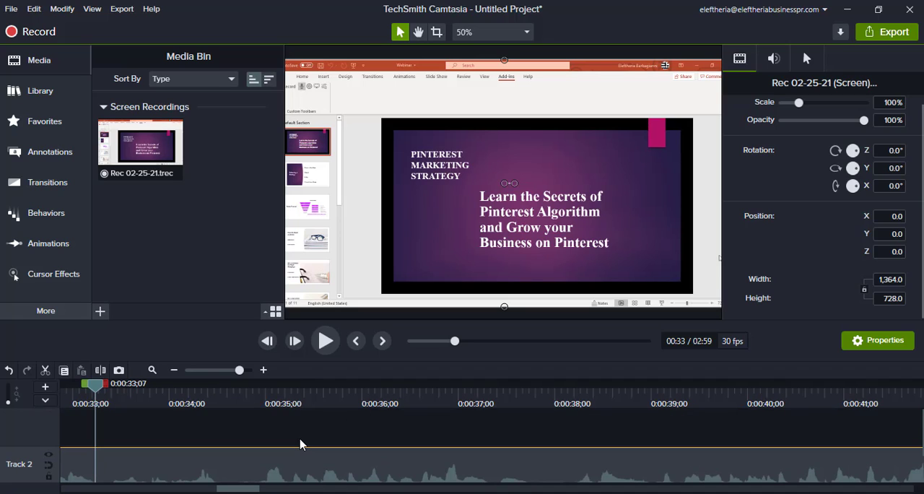
left_click(241, 370)
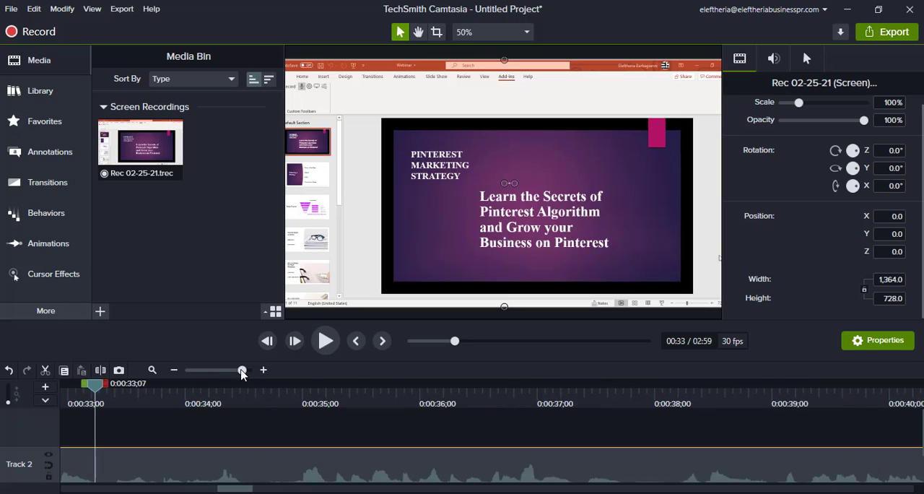
left_click_drag(242, 371, 243, 370)
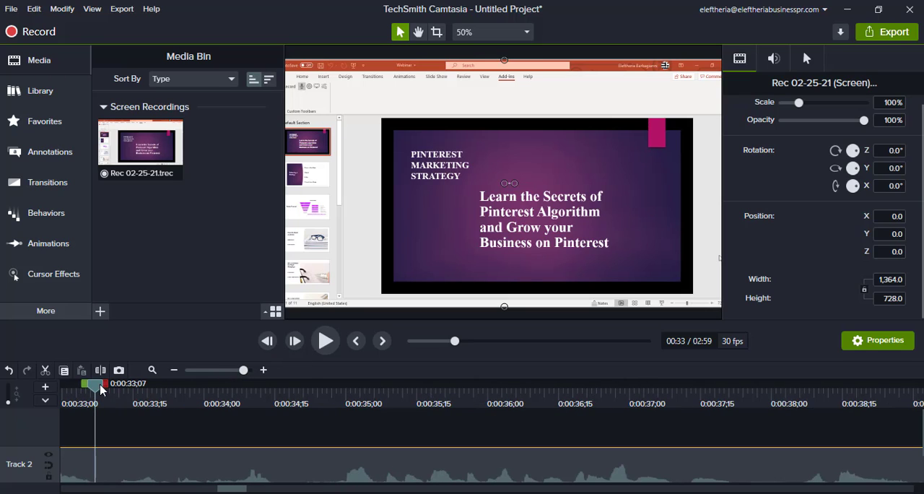
left_click_drag(100, 390, 431, 390)
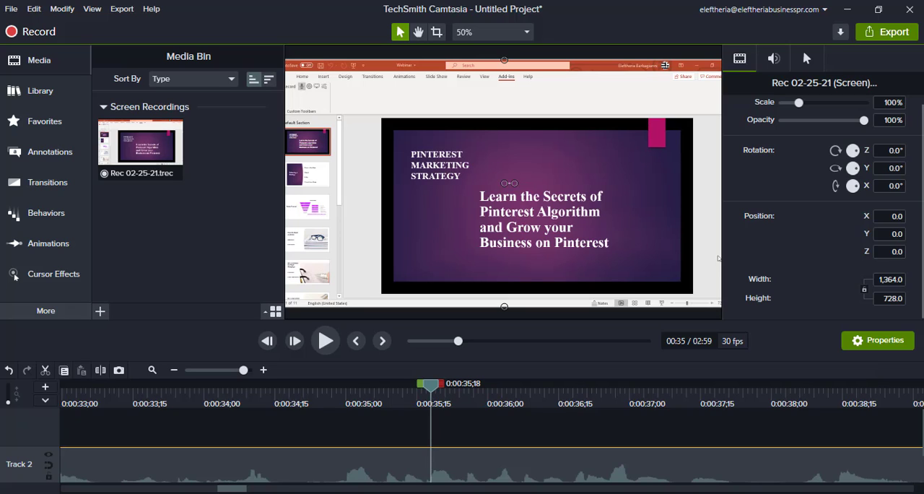
- Zoom the timeline out until the whole recording fits in view
mouse_move(921, 434)
left_mouse_down()
mouse_move(921, 460)
mouse_move(921, 437)
left_mouse_up()
left_click(176, 371)
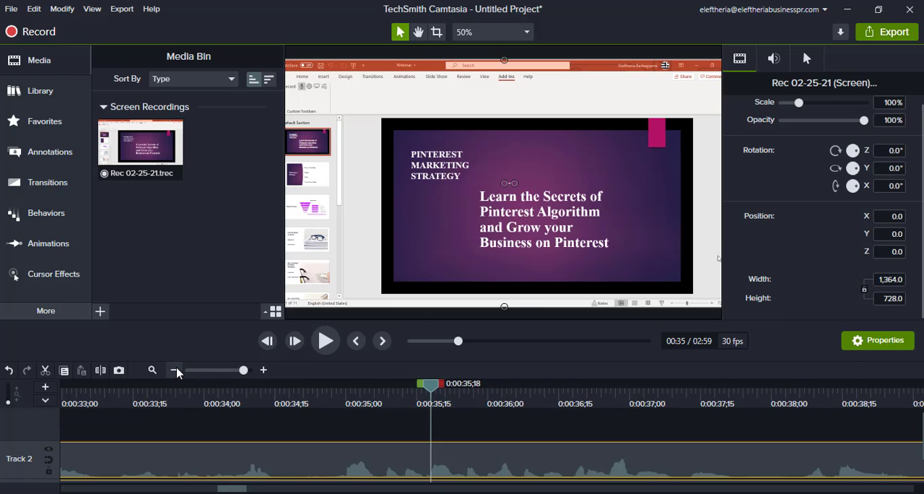
left_click(176, 371)
left_click(176, 371)
left_click(176, 371)
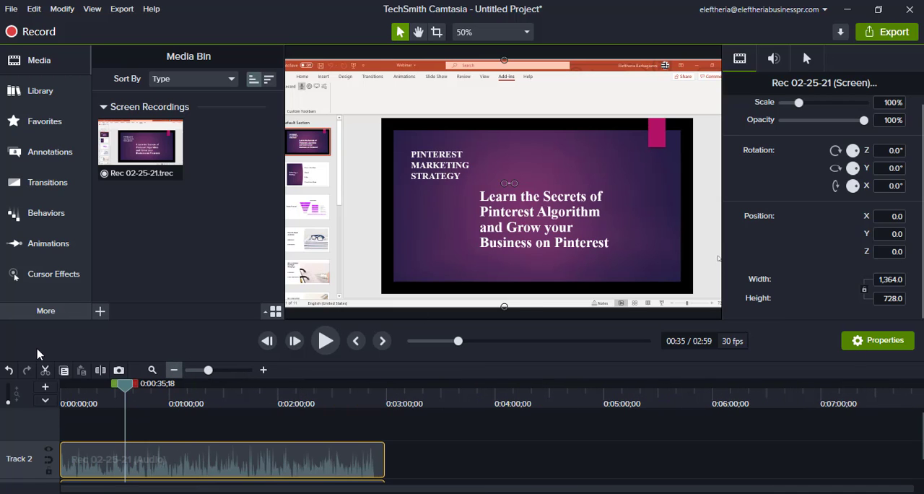
left_click(841, 31)
left_click(870, 32)
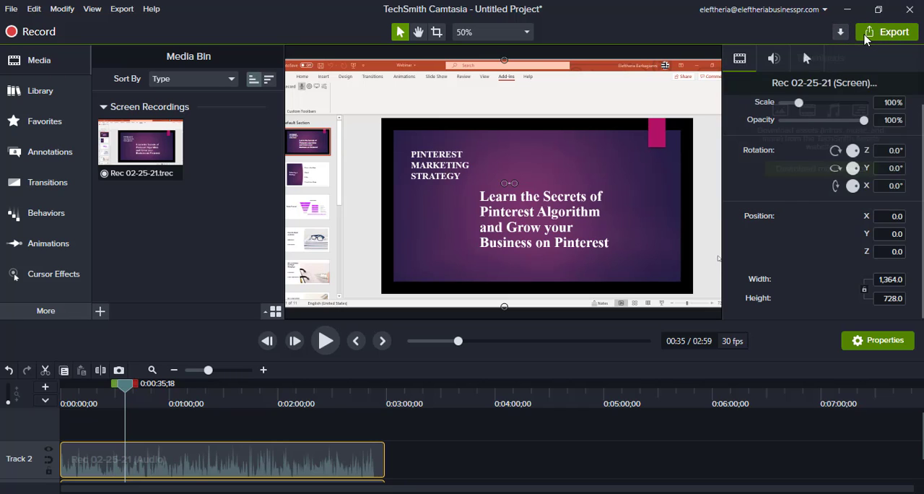
left_click(778, 37)
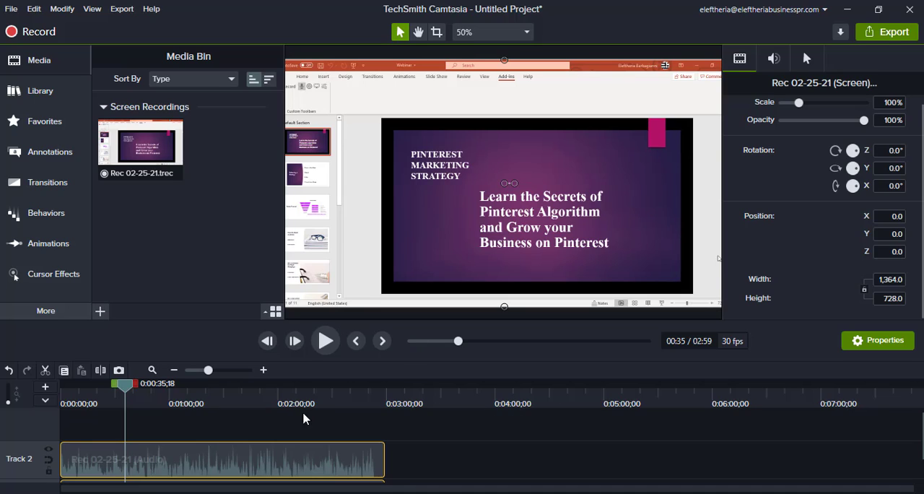
scroll(350, 443, "down", 2)
scroll(380, 445, "up", 2)
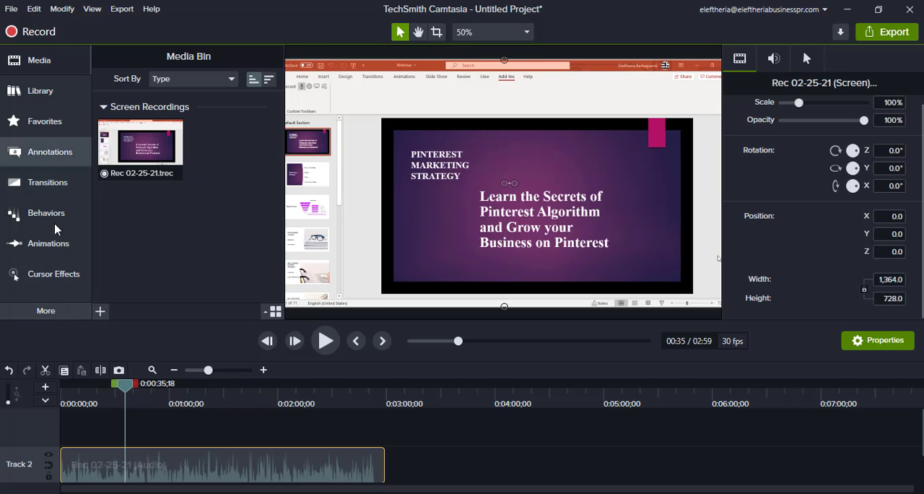
- Place the playhead at 0:00:57;21, inspect a marked range around it, and collapse the selection back to the playhead
left_click_drag(124, 388, 164, 385)
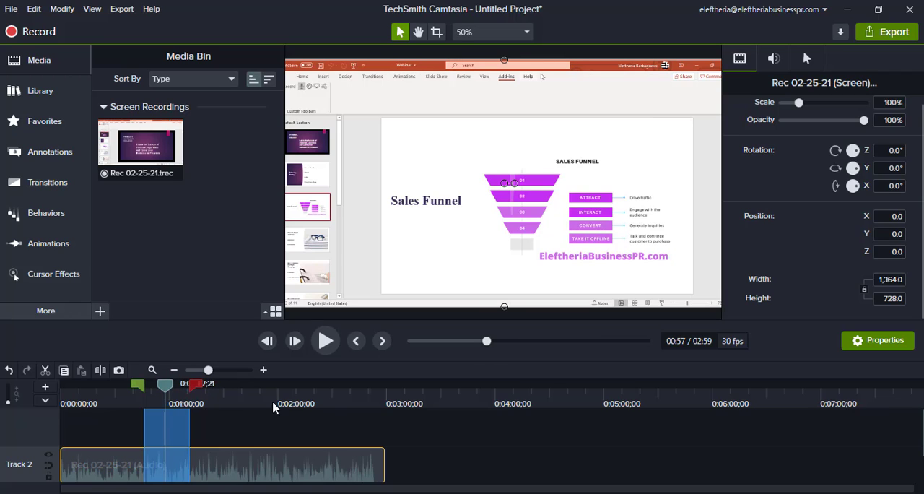
left_click(262, 370)
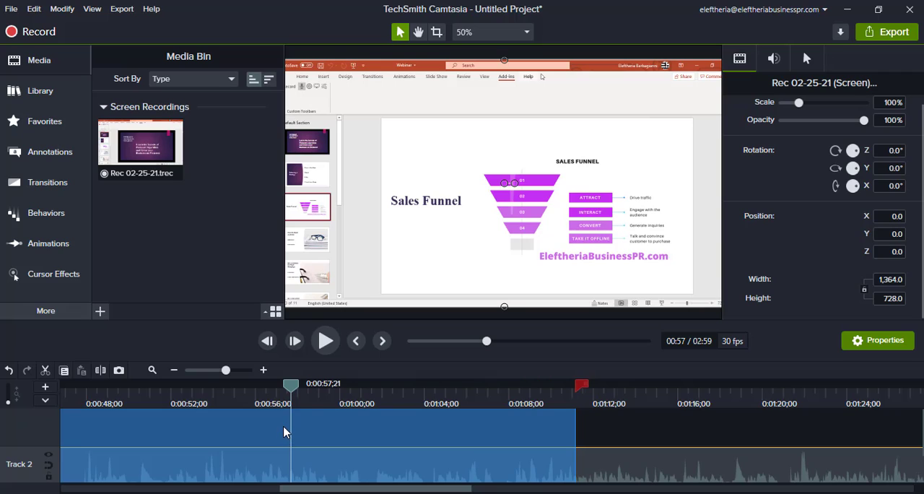
left_click(188, 370)
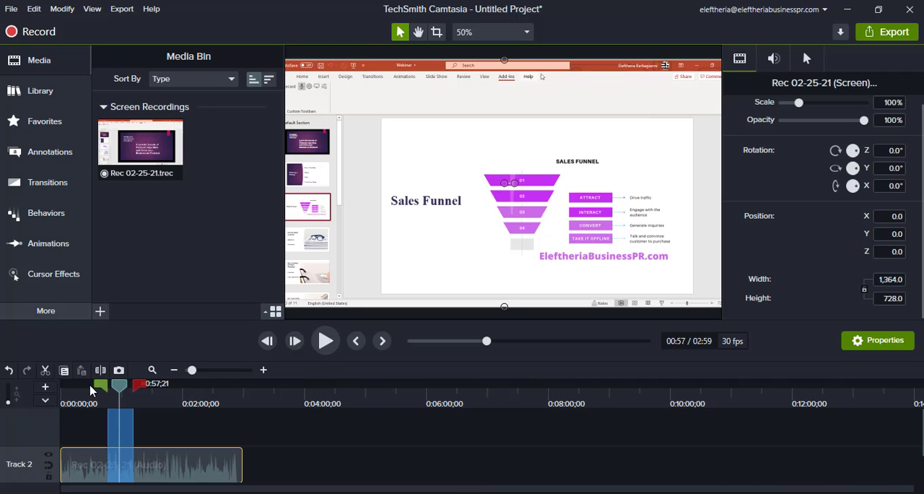
mouse_move(101, 385)
left_mouse_down()
mouse_move(133, 386)
mouse_move(124, 386)
left_mouse_up()
scroll(290, 453, "down", 2)
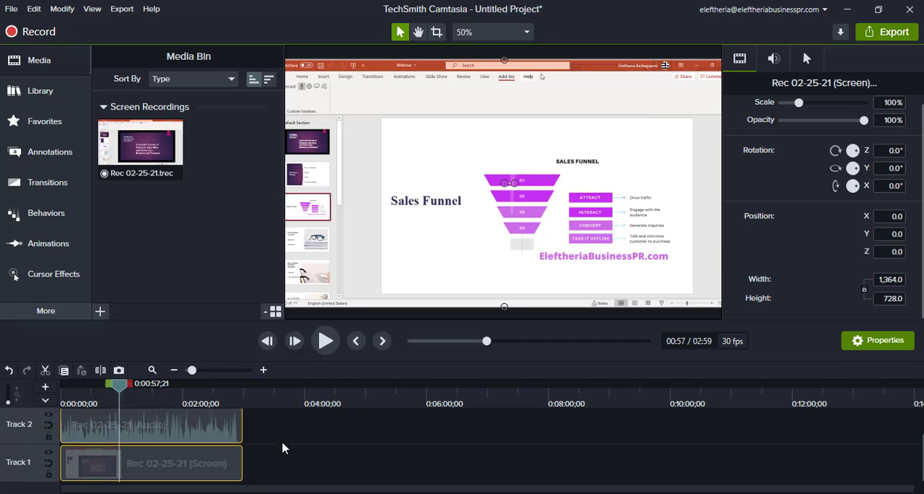
scroll(244, 432, "up", 2)
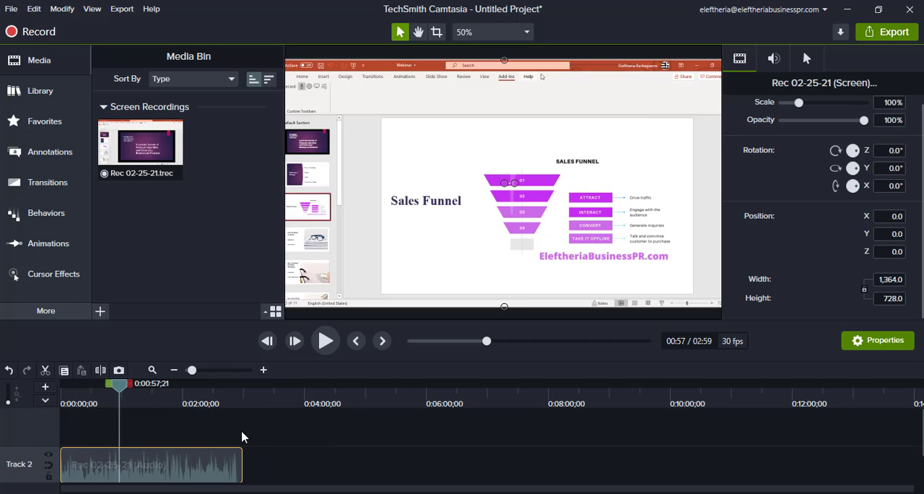
scroll(243, 433, "down", 2)
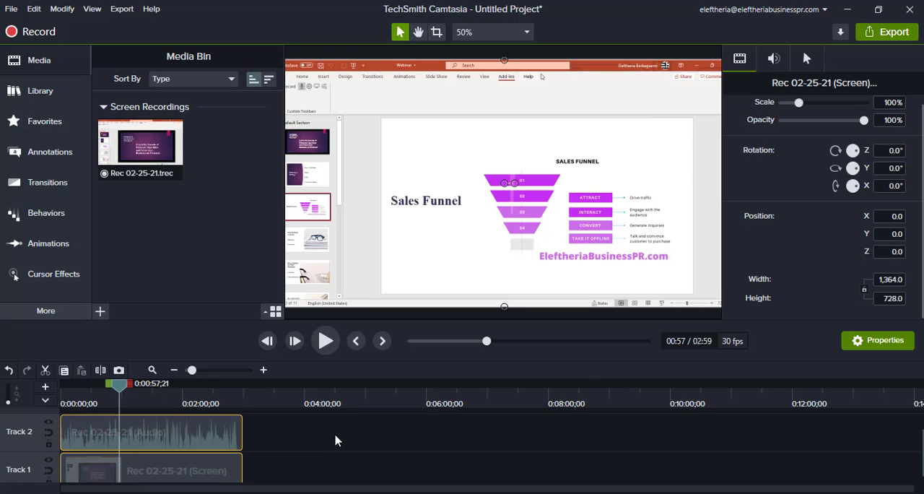
scroll(363, 438, "down", 2)
scroll(363, 440, "up", 2)
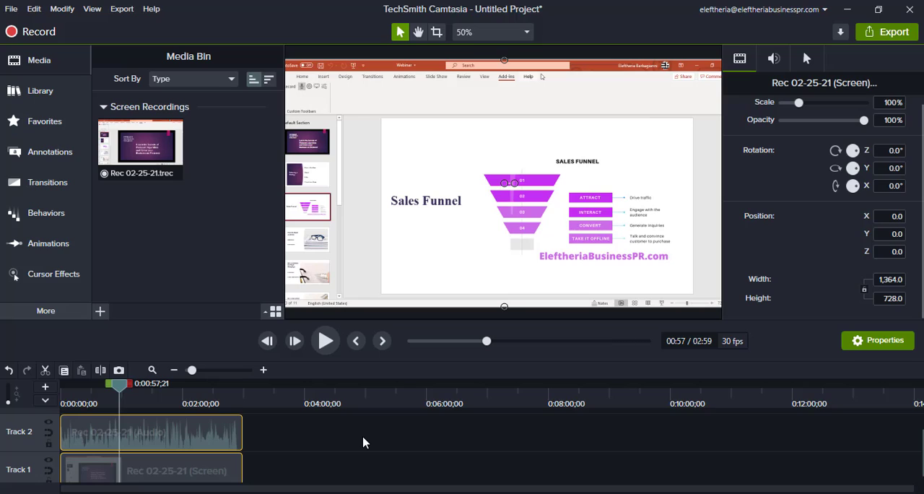